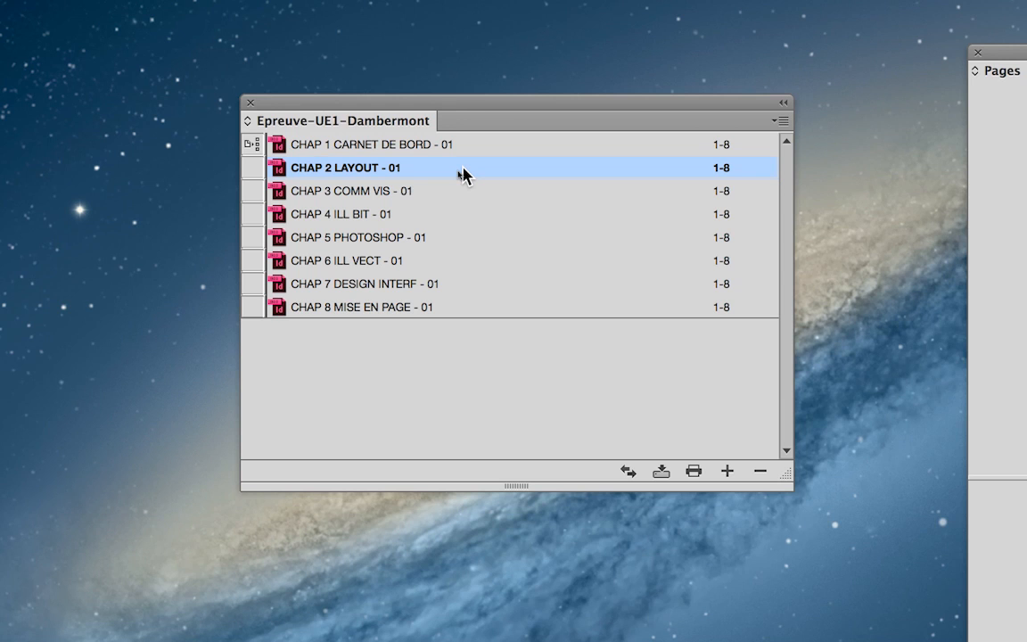
Open the chapter document CHAP 2 LAYOUT - 01 from the book and make it the book's style source
double_click(463, 175)
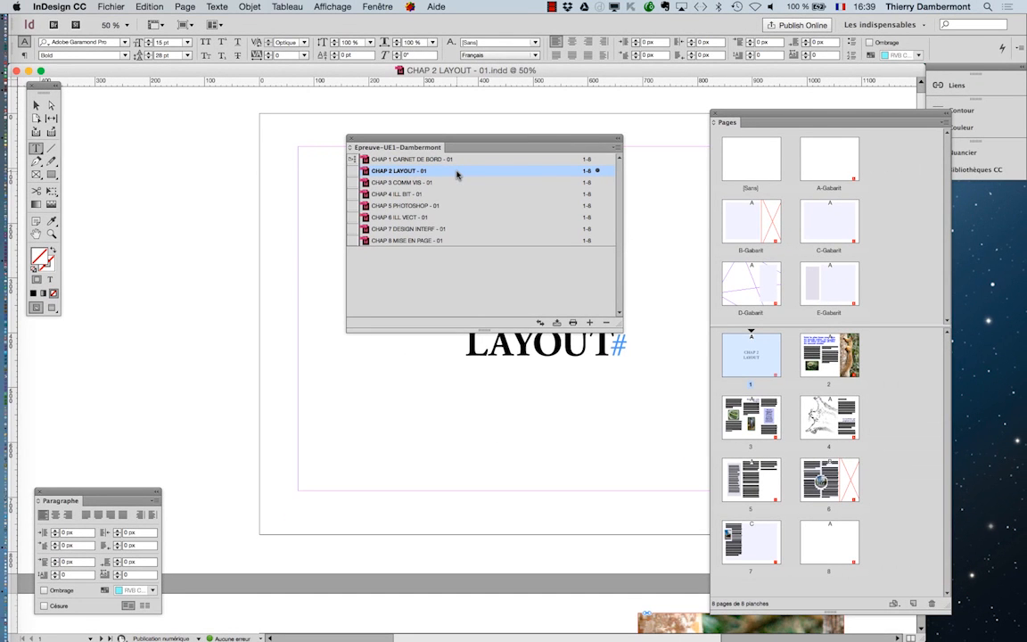
left_click_drag(441, 140, 235, 142)
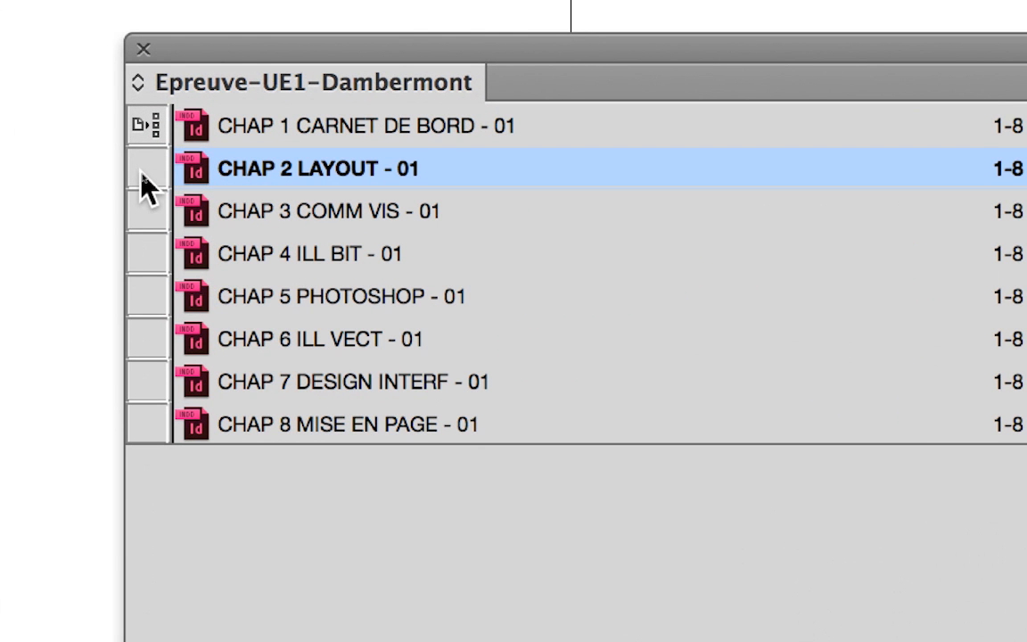
left_click(143, 171)
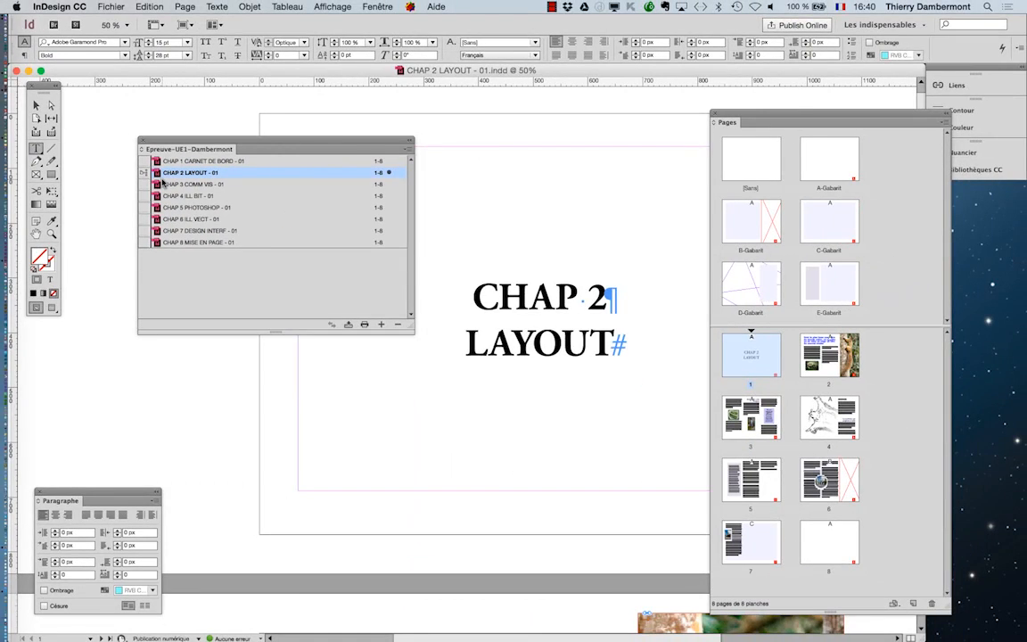
Display the document's paragraph styles and enlarge their panel until the full style names fit
left_click(215, 6)
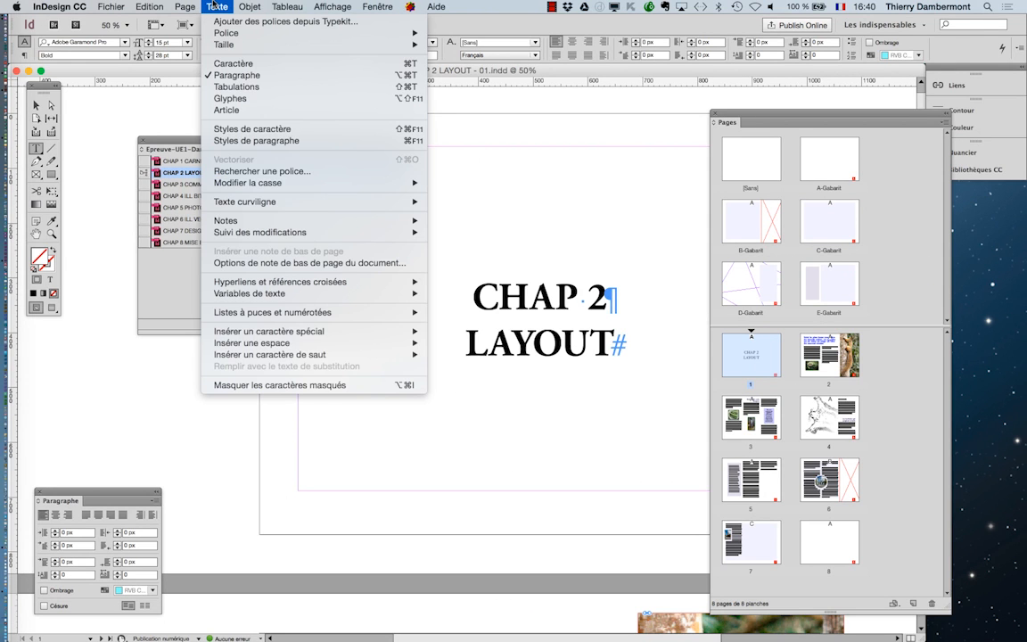
left_click(258, 141)
left_click_drag(446, 259, 337, 366)
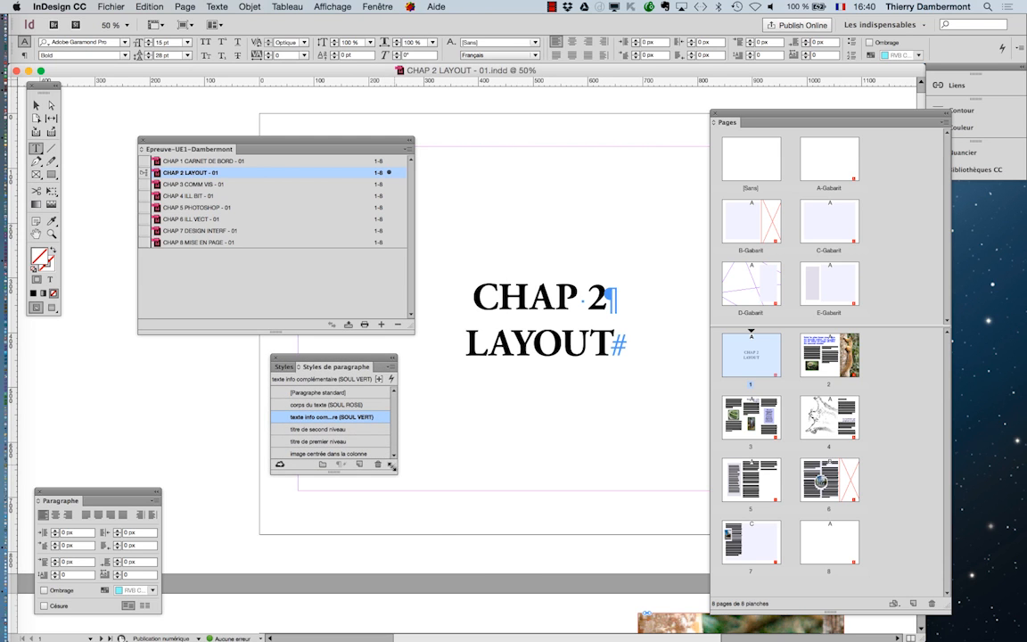
left_click_drag(390, 465, 473, 563)
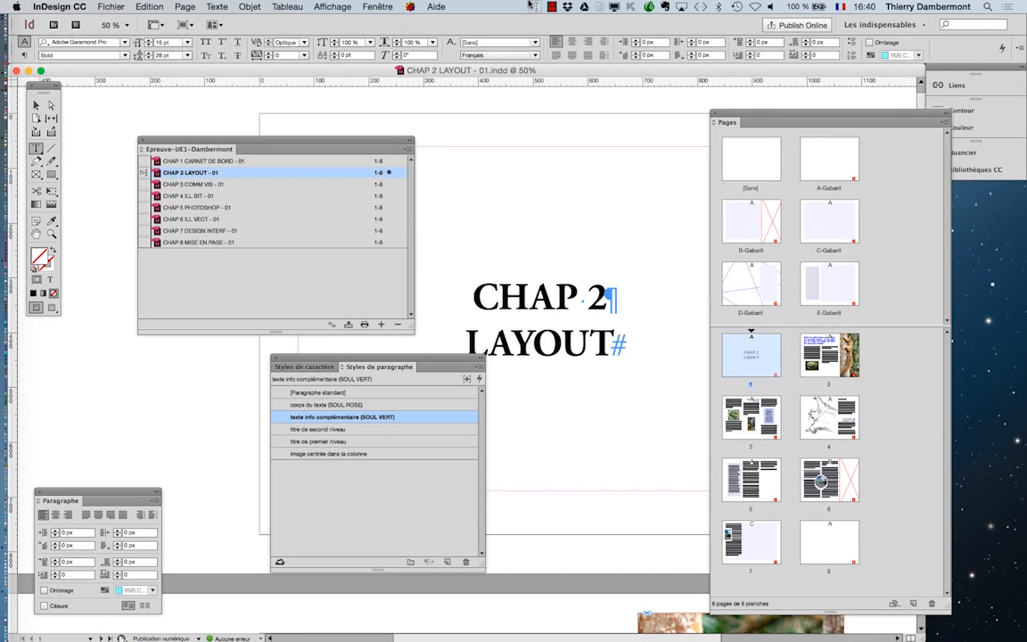
Display the document's object styles, and close both the object and paragraph styles panels after viewing them
left_click(377, 7)
mouse_move(437, 276)
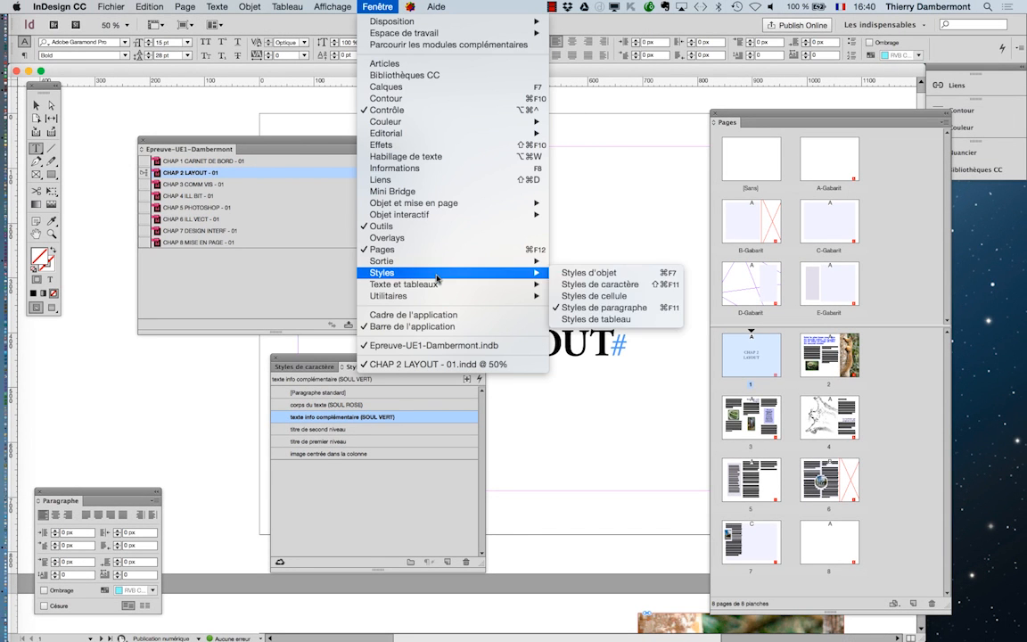
left_click(610, 278)
left_click_drag(448, 244, 570, 98)
left_click_drag(622, 208, 682, 250)
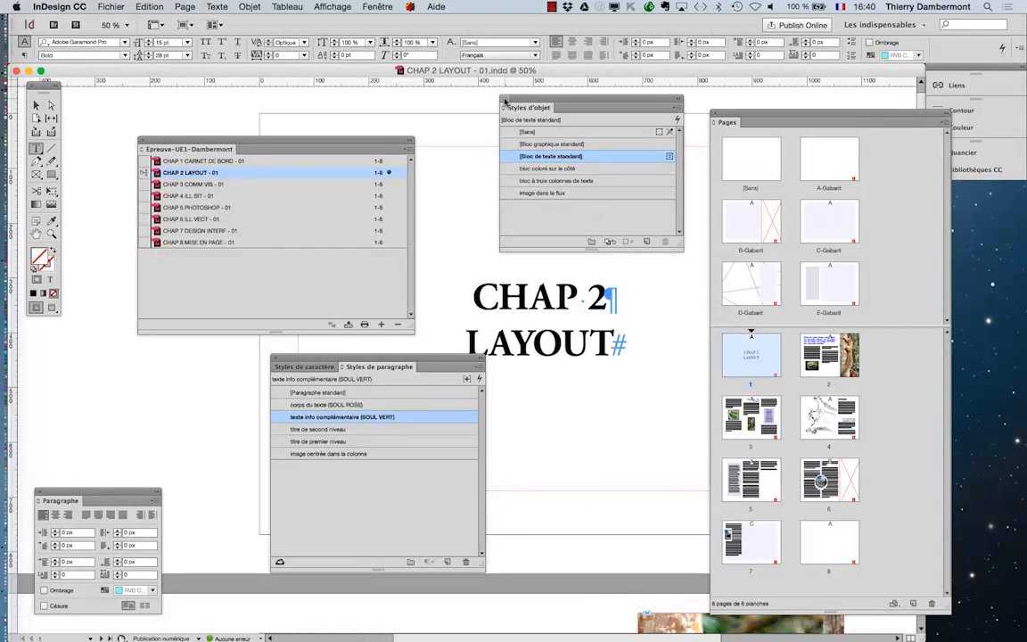
left_click(505, 99)
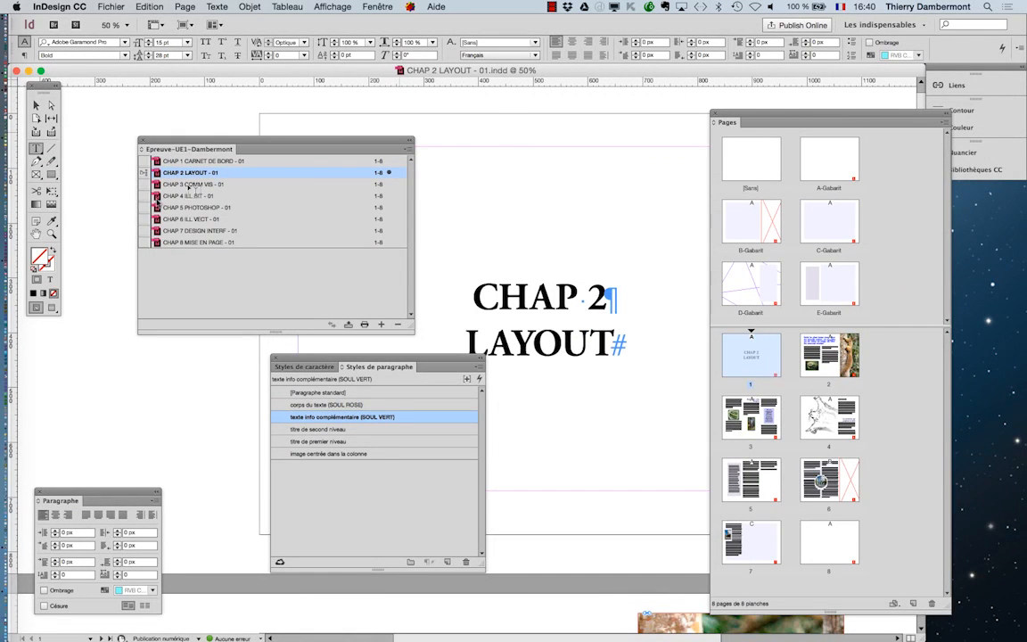
left_click(278, 358)
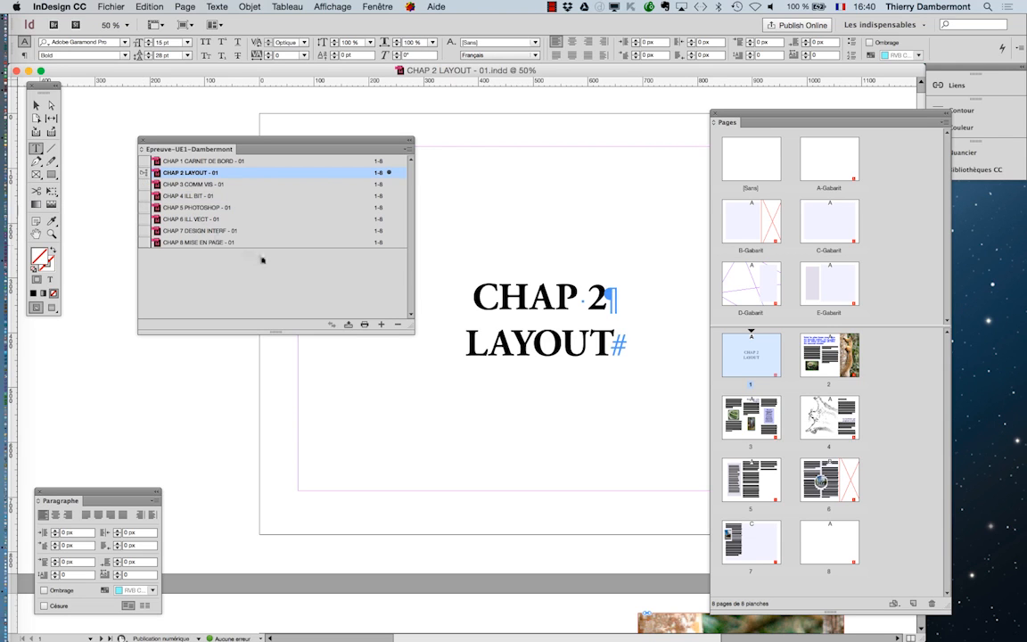
Place the text cursor in the blue title on page 2 and display the paragraph styles clear of the text
scroll(502, 398, "down", 1)
scroll(503, 397, "down", 5)
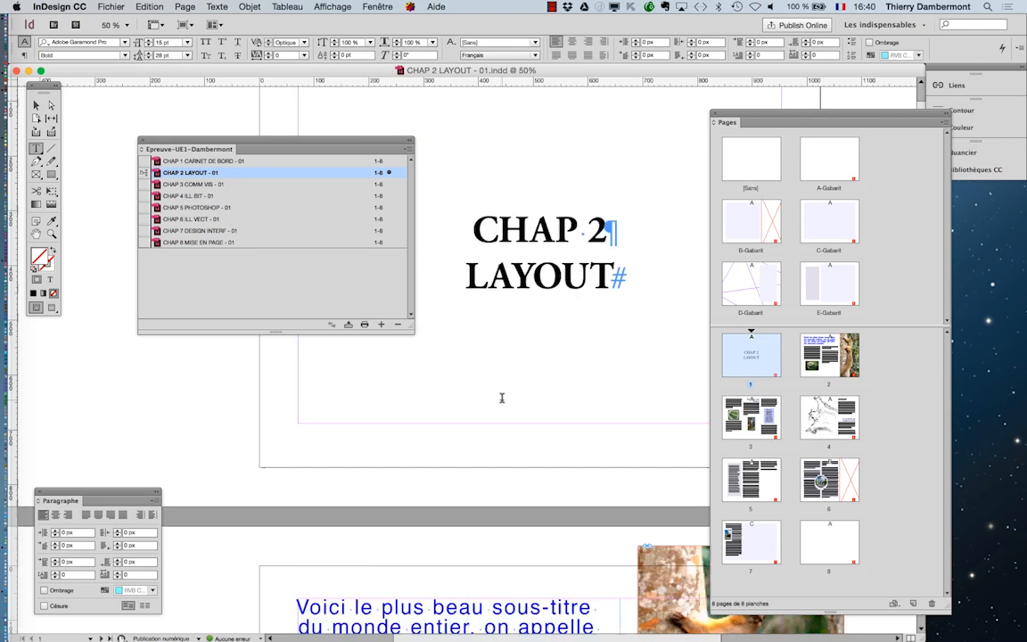
scroll(508, 404, "down", 2)
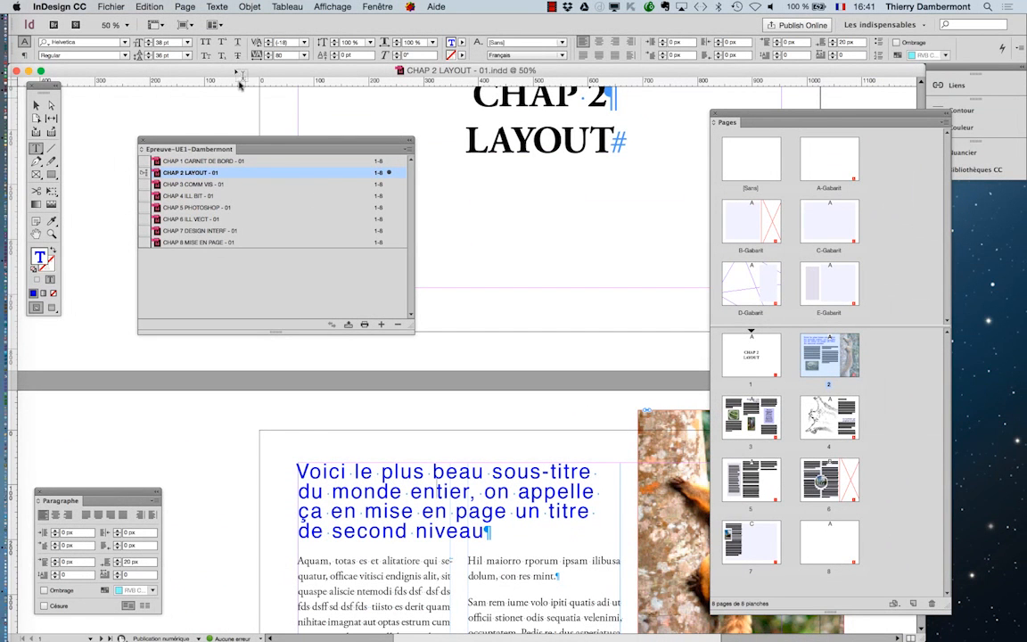
left_click(215, 7)
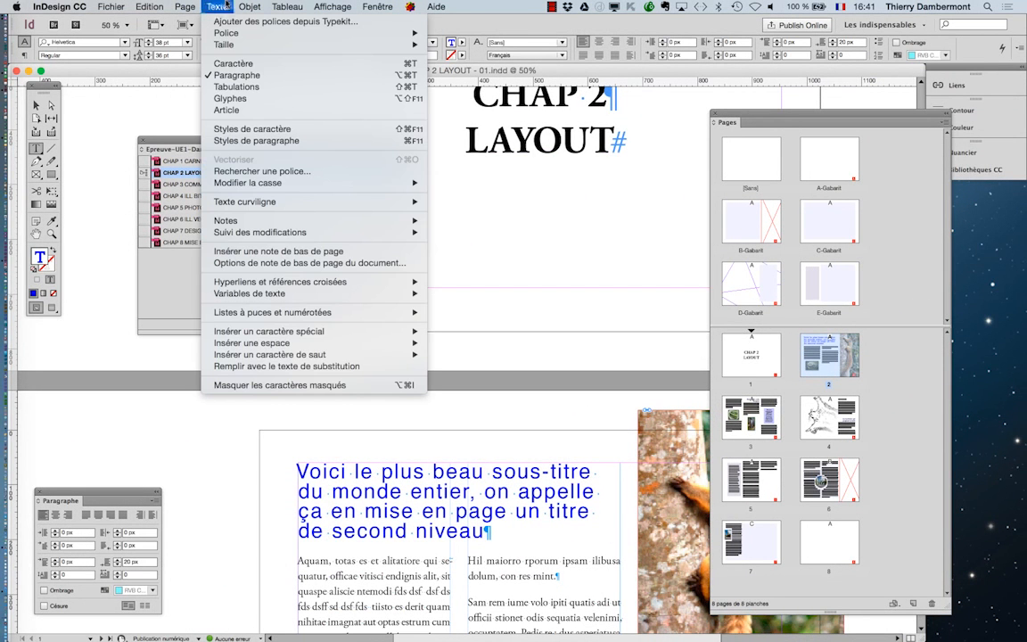
left_click(259, 142)
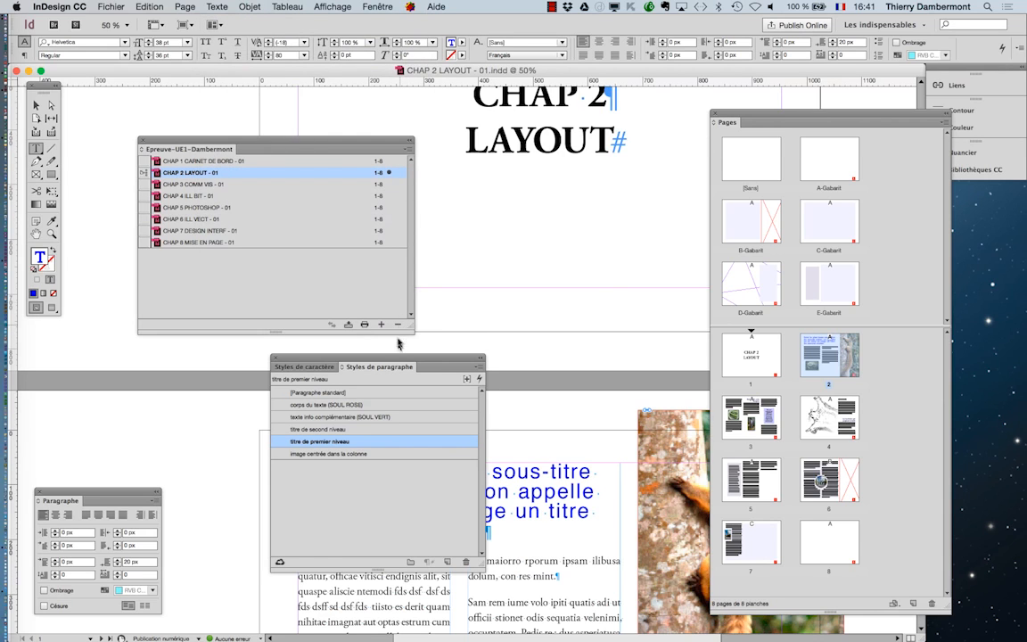
left_click_drag(403, 361, 596, 163)
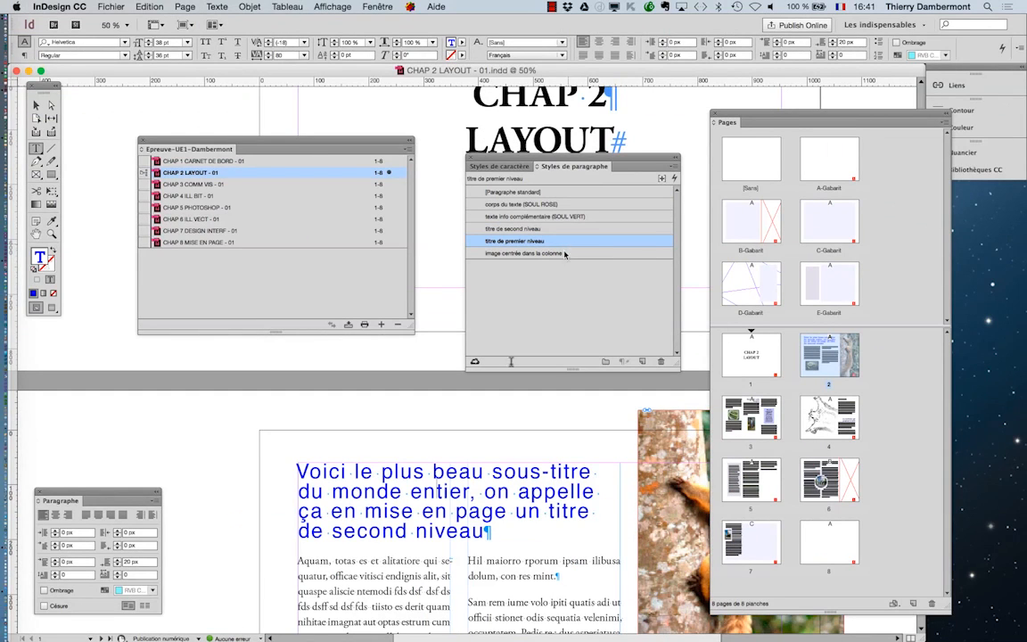
Check which paragraph style is applied to the heading "Menihicipis eatia voluptat." on page 3, keeping the styles panel clear of it
scroll(495, 495, "down", 1)
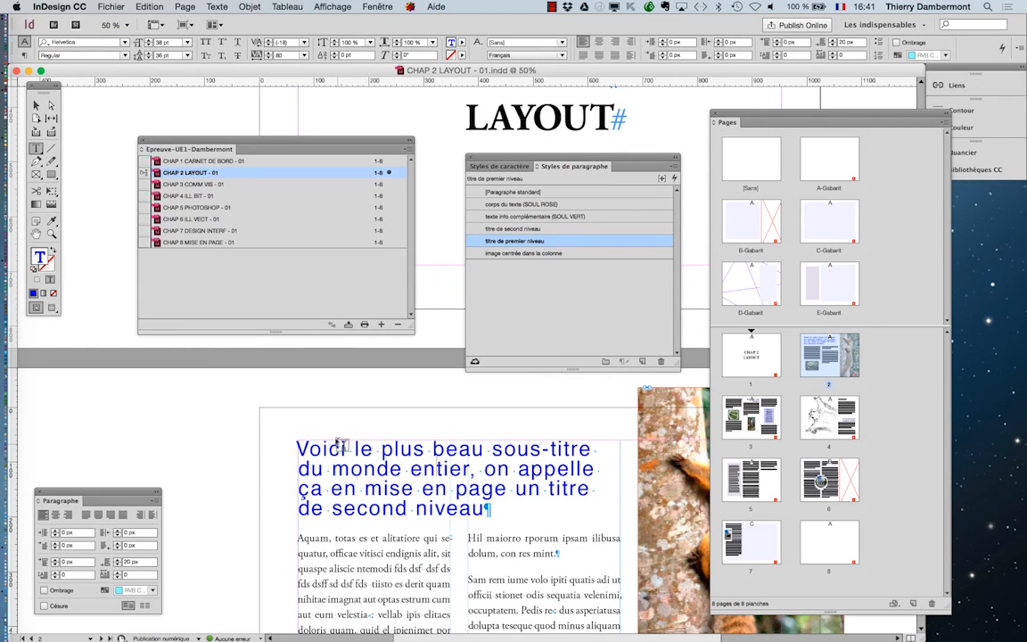
left_click(37, 235)
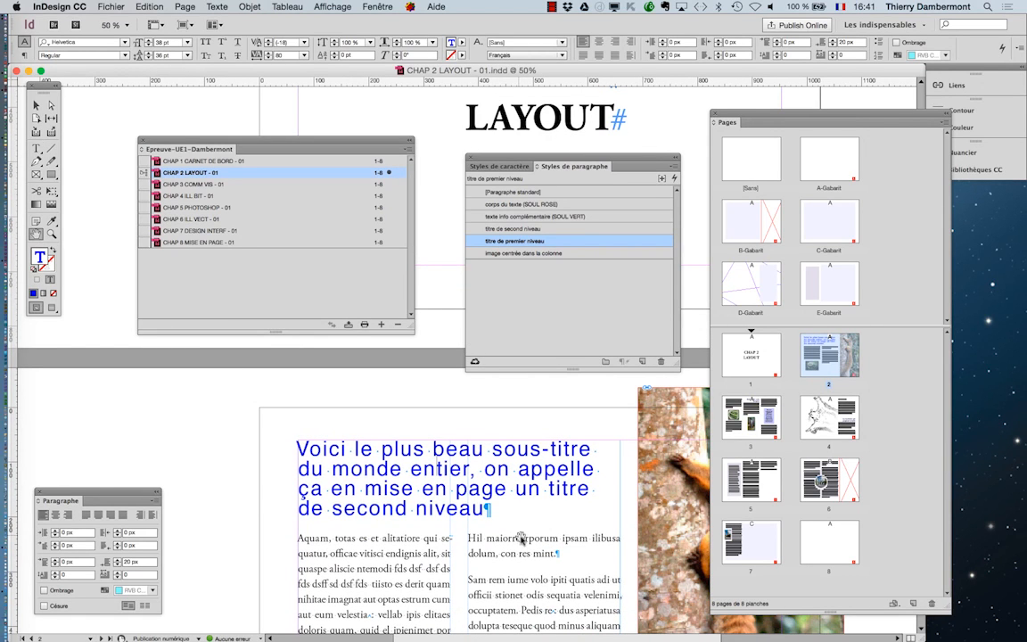
left_click_drag(543, 541, 370, 395)
left_click_drag(424, 519, 326, 254)
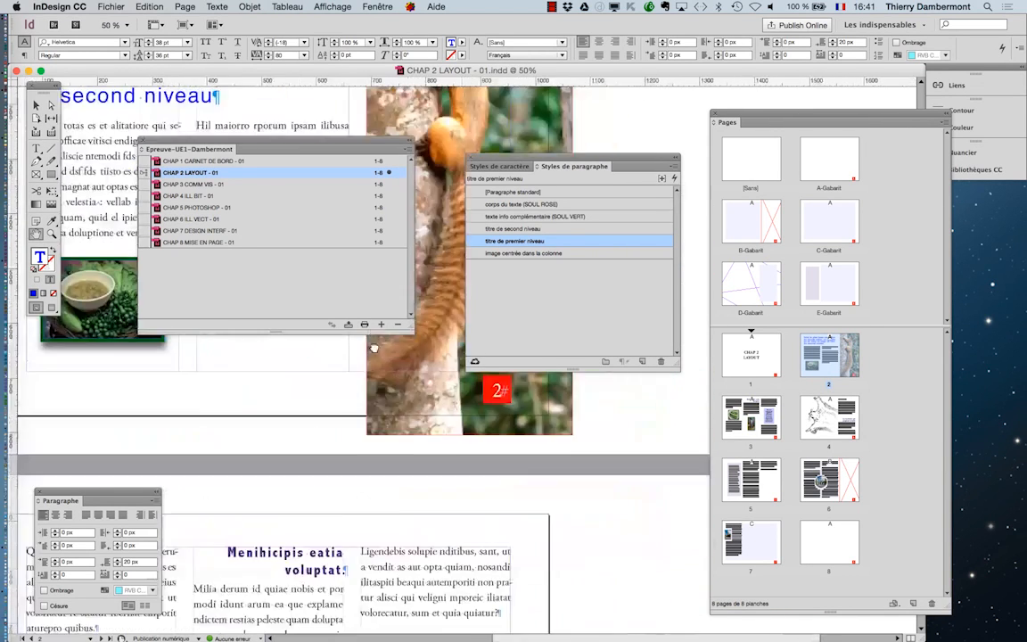
left_click_drag(414, 520, 472, 338)
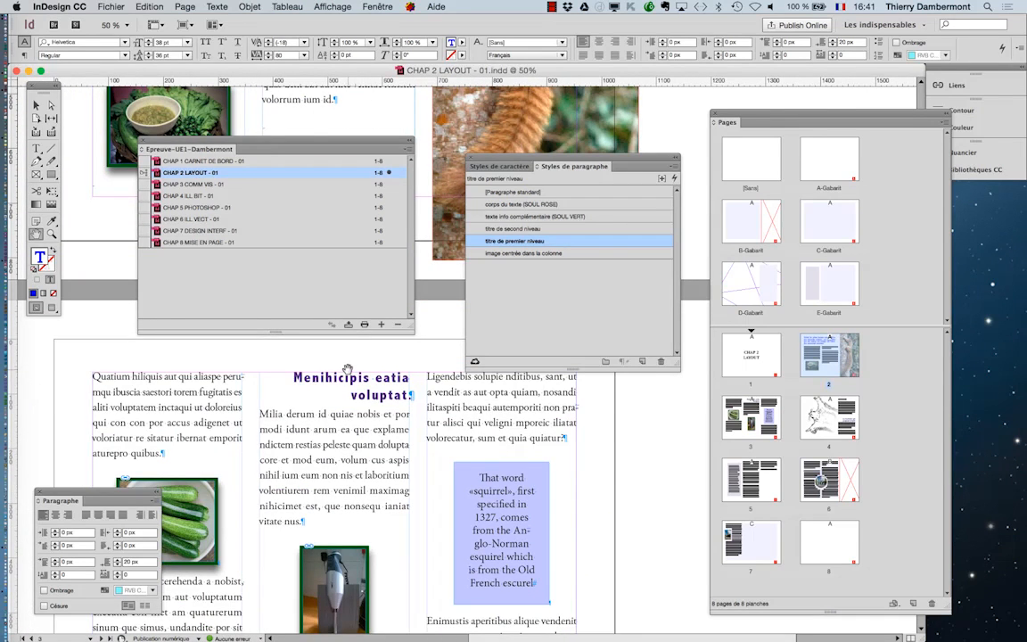
scroll(348, 369, "up", 1)
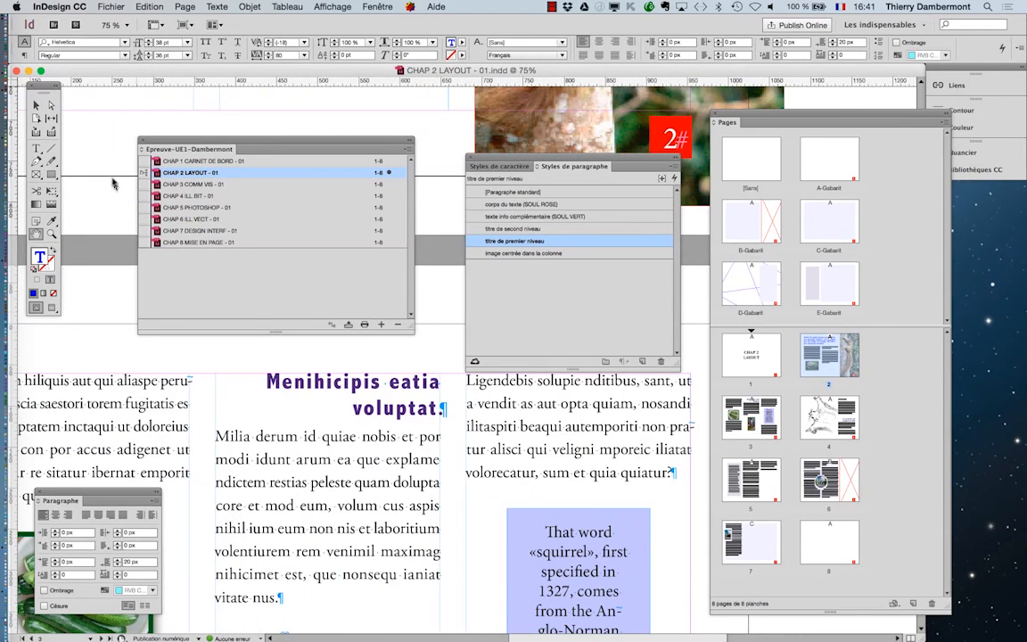
left_click(36, 146)
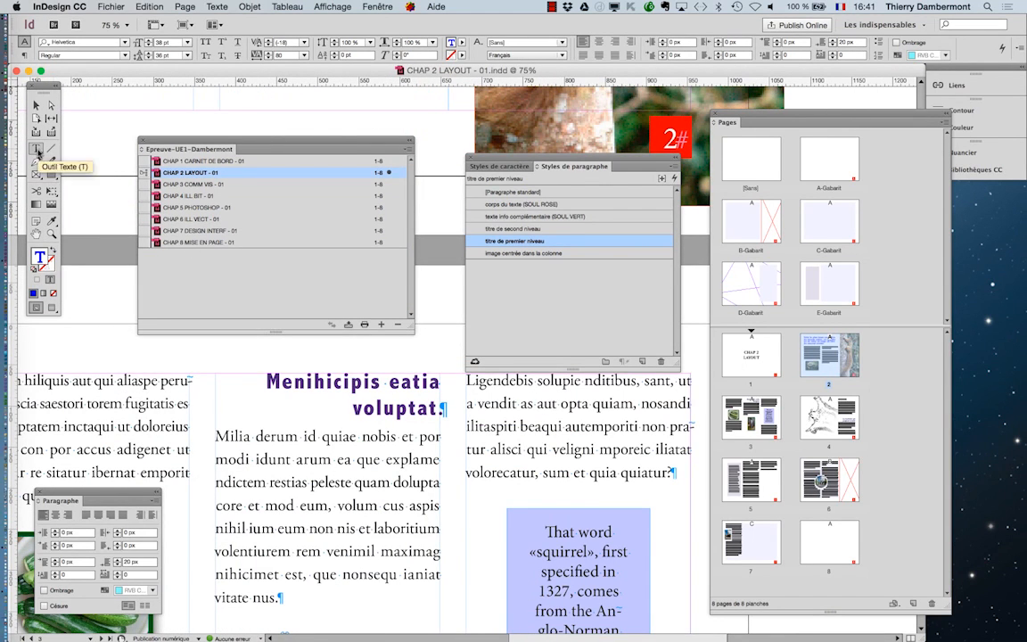
left_click(373, 382)
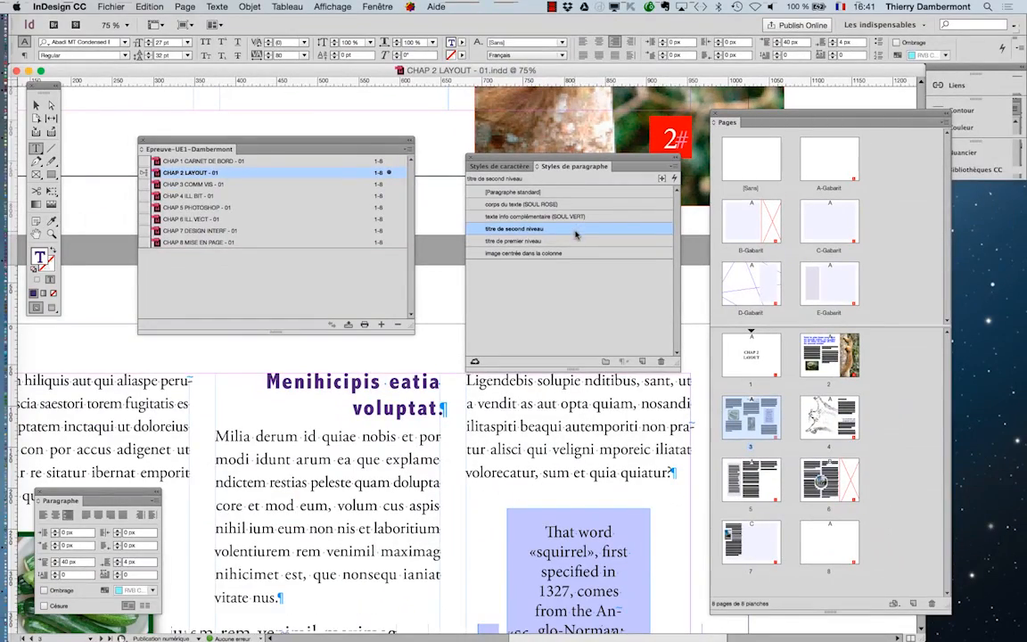
left_click_drag(529, 163, 526, 126)
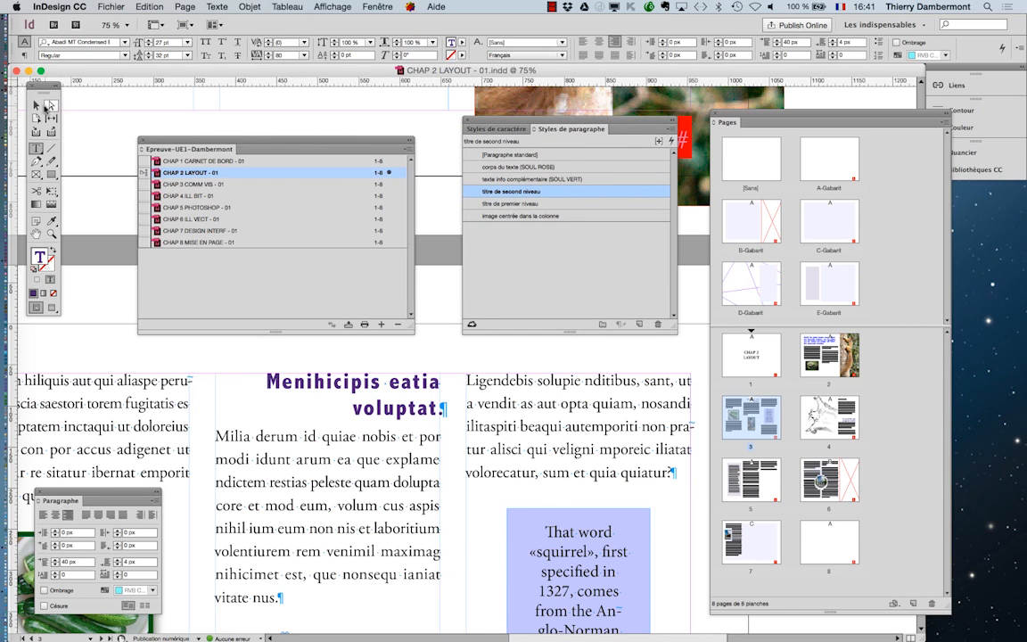
Switch to the Selection tool, move the Pages panel away from the layout and deselect the text frame
left_click(37, 105)
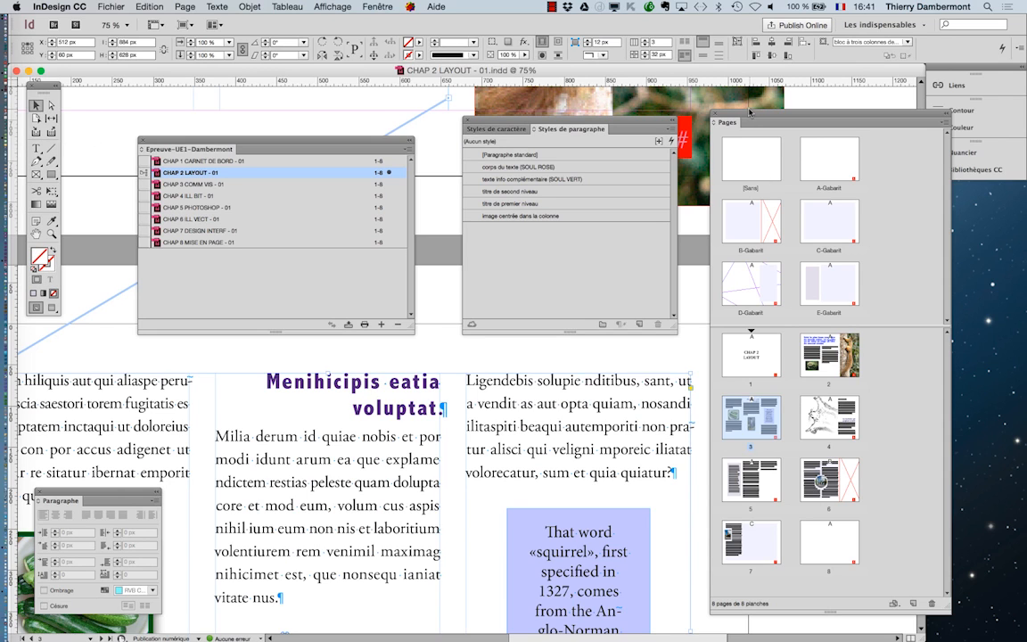
left_click_drag(745, 115, 916, 236)
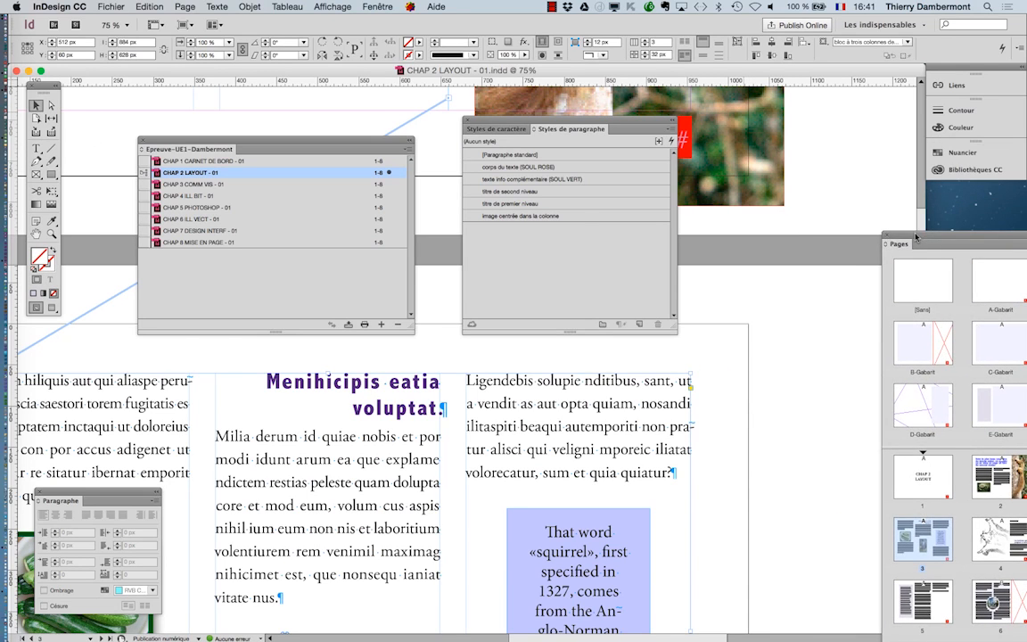
left_click(814, 254)
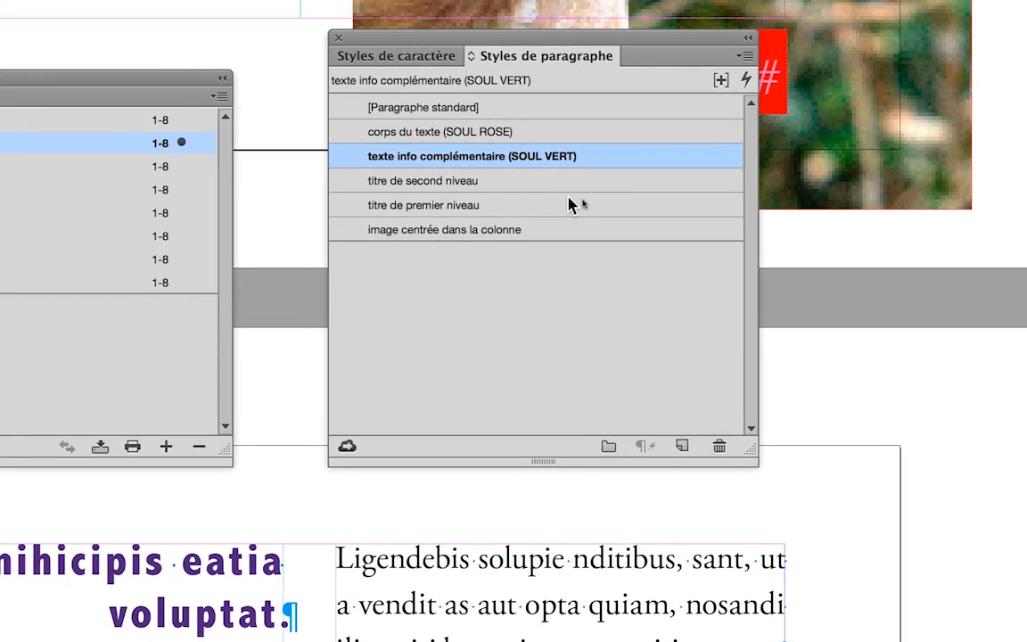
Set the character colour of the paragraph style "titre de second niveau" to RVB Rouge
left_click(558, 188)
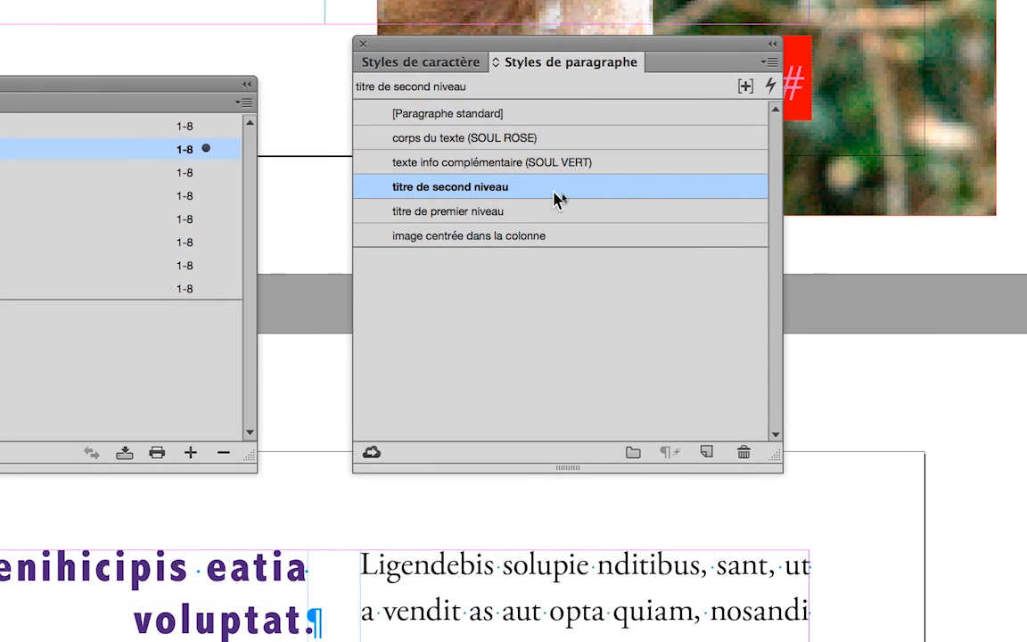
left_click(545, 188)
double_click(553, 197)
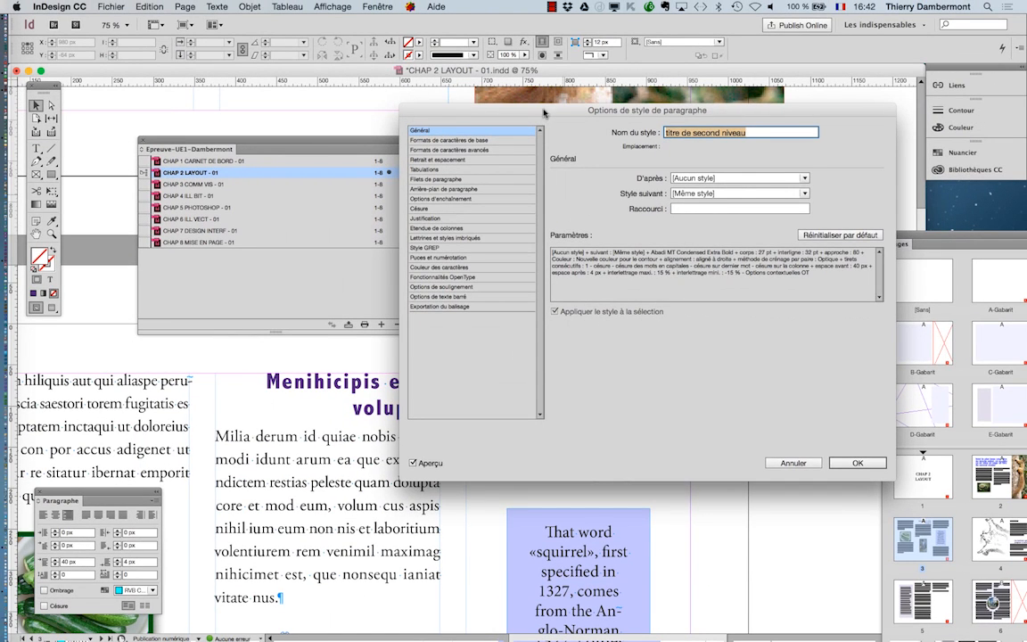
left_click_drag(412, 19, 727, 26)
left_click_drag(648, 111, 669, 61)
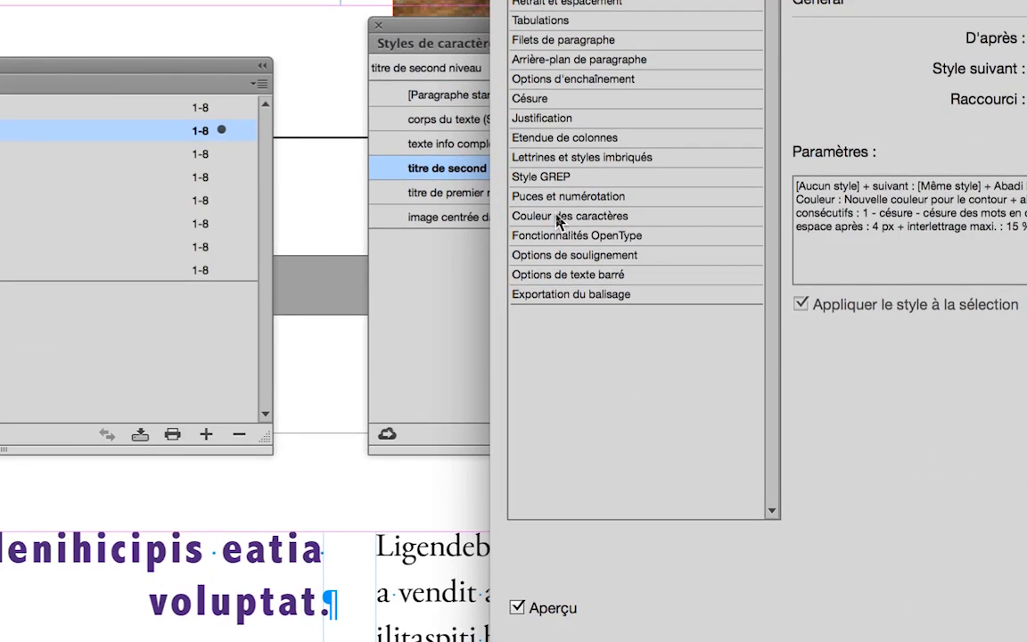
left_click(558, 221)
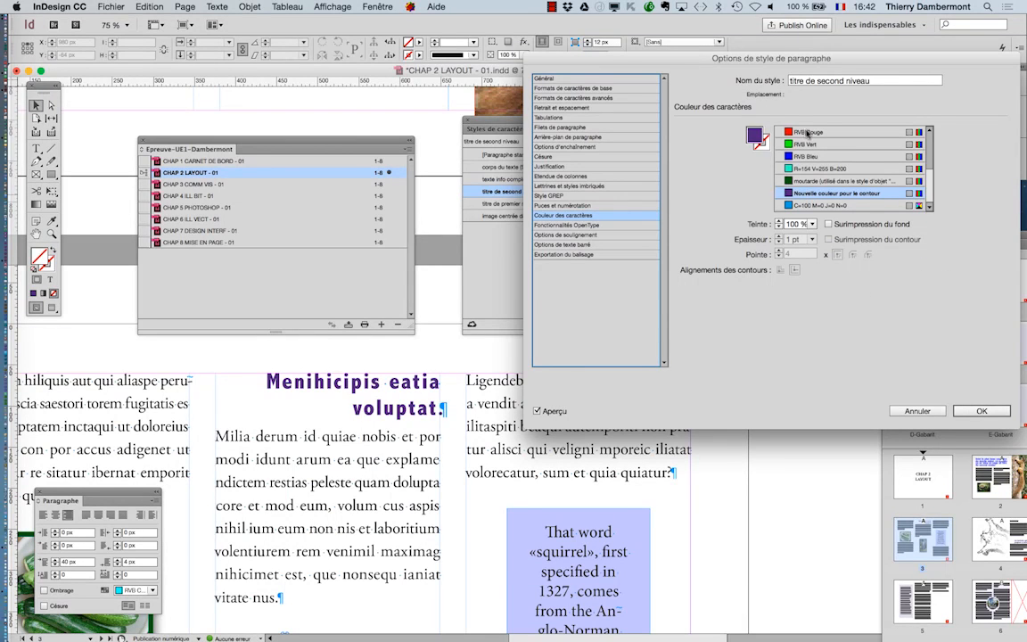
left_click(808, 132)
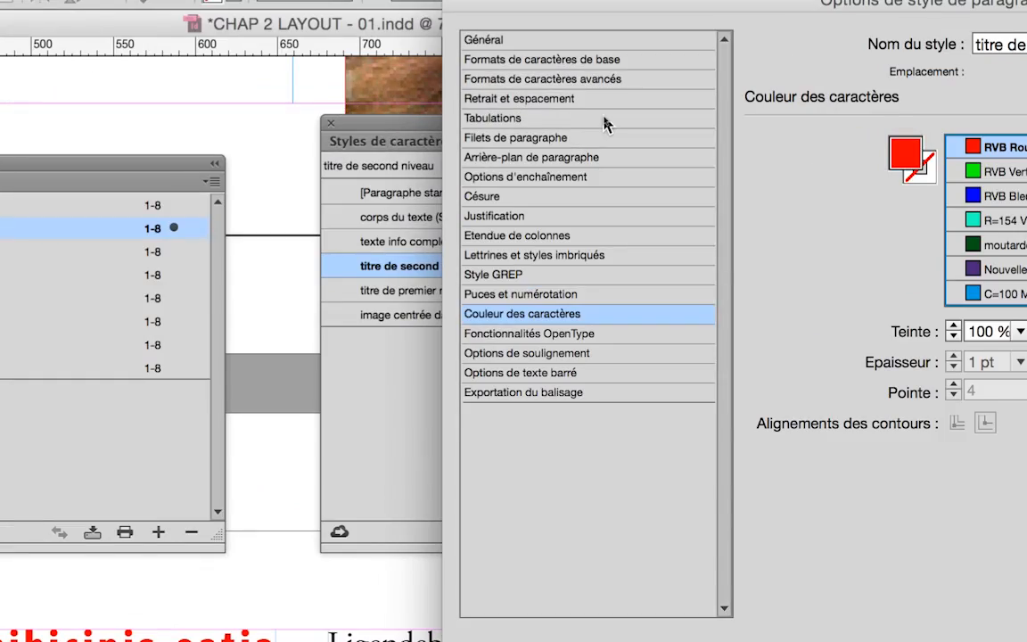
Set the font family of the paragraph style "titre de second niveau" to Bradley Hand and apply the style changes
left_click(599, 89)
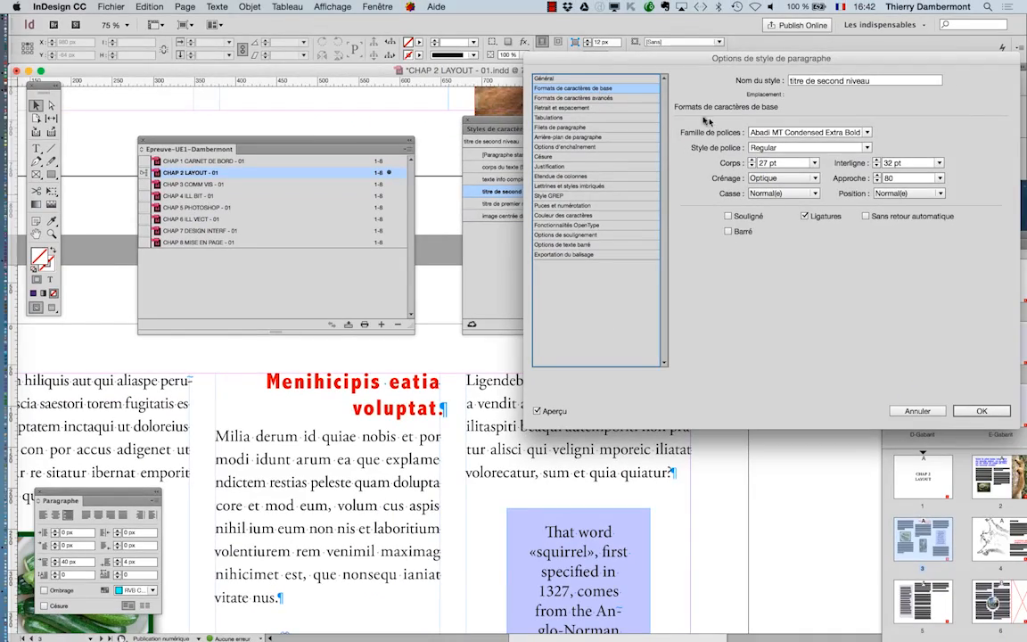
left_click(1024, 178)
left_click(865, 133)
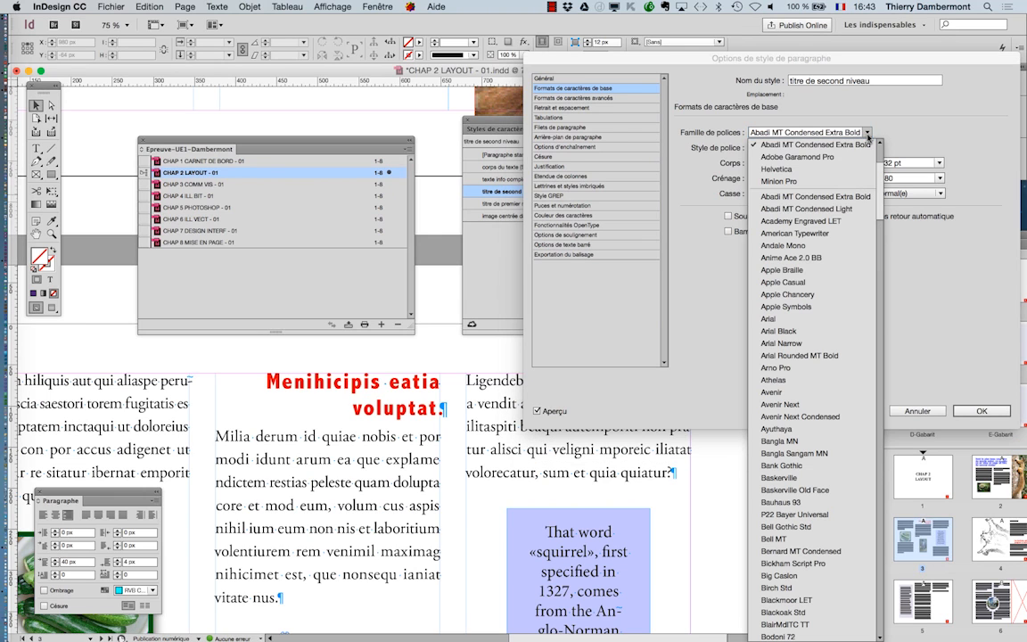
left_click(819, 369)
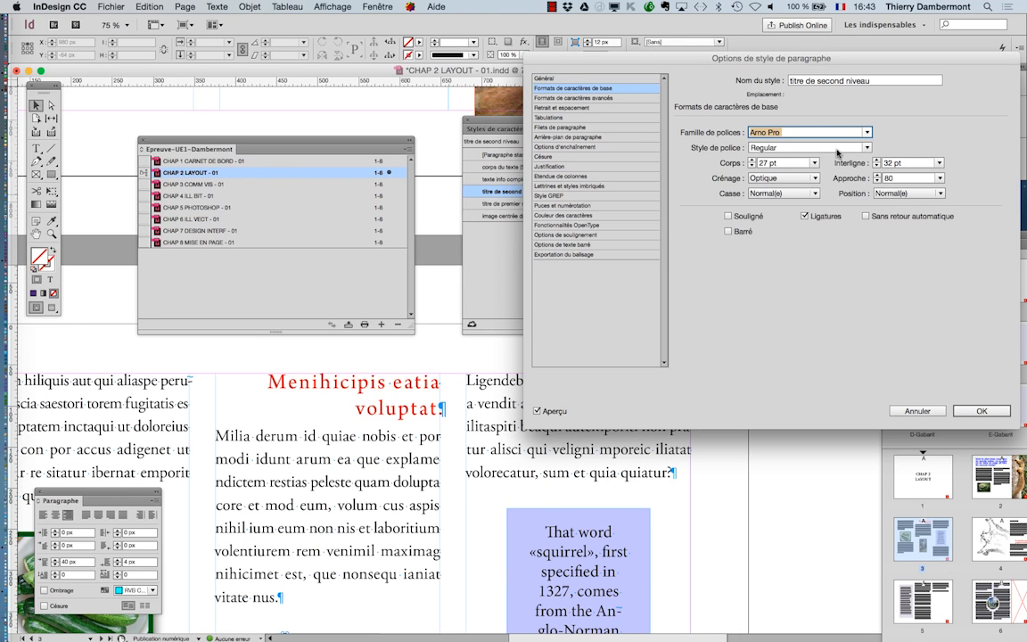
left_click(778, 131)
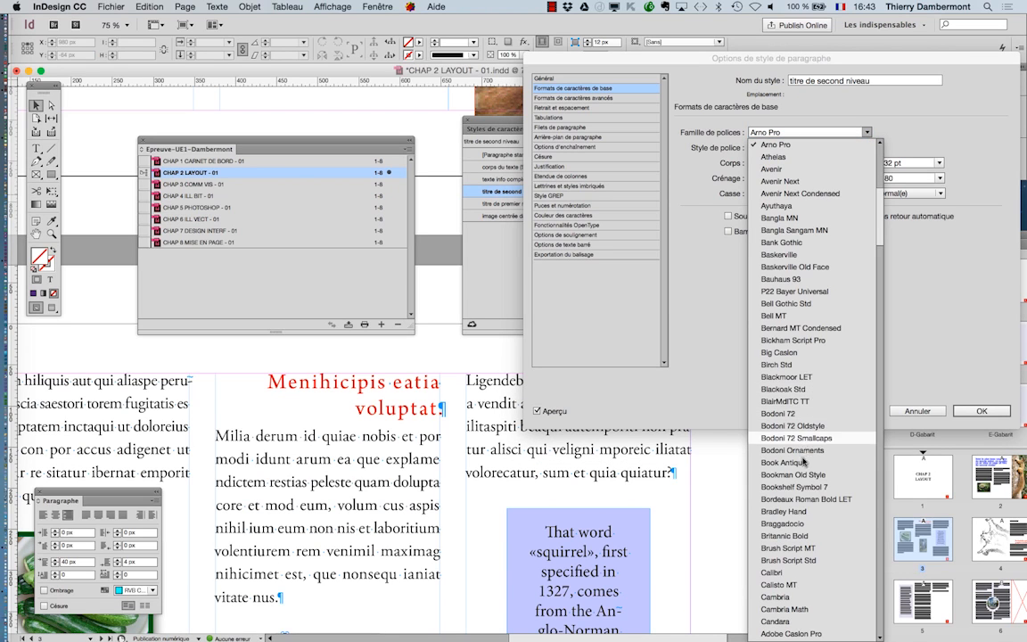
left_click(800, 512)
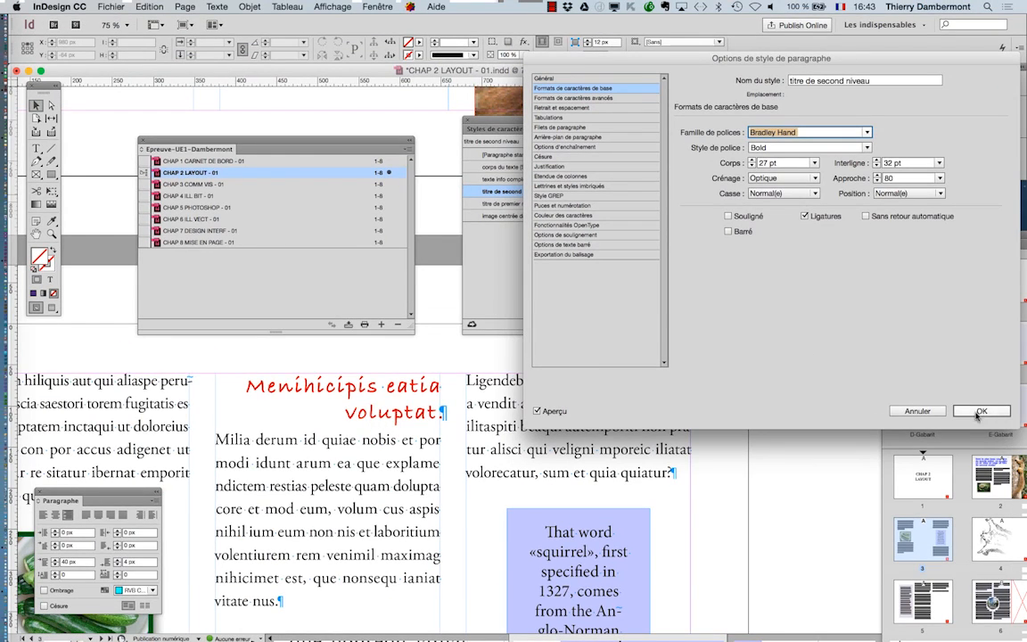
left_click(980, 412)
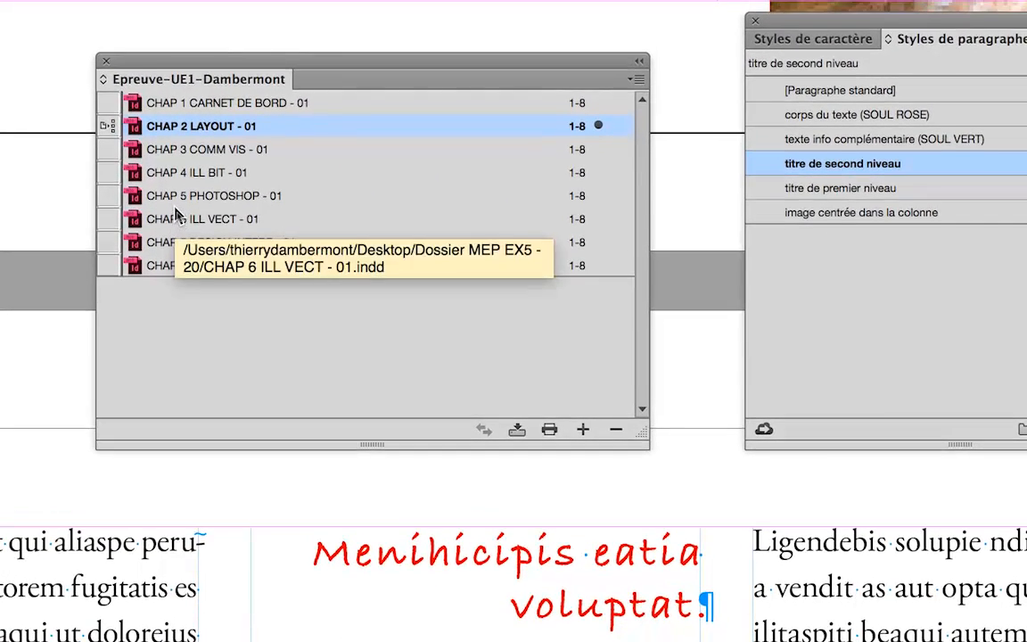
Open CHAP 5 PHOTOSHOP - 01 from the book, with the Tools panel clear of the document tabs, and display its page 3 heading
double_click(176, 200)
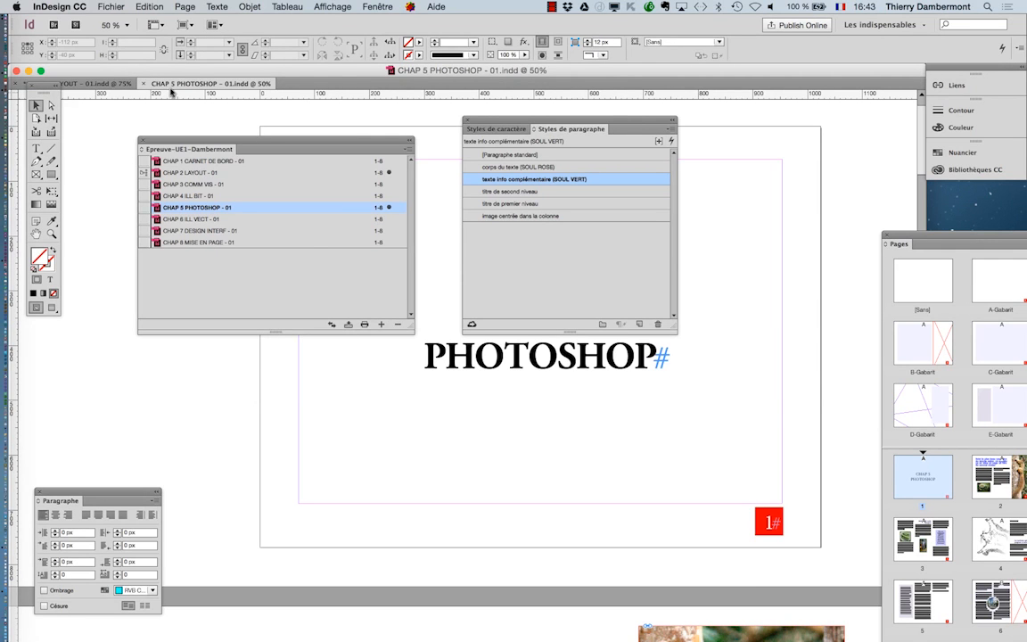
left_click_drag(48, 87, 55, 137)
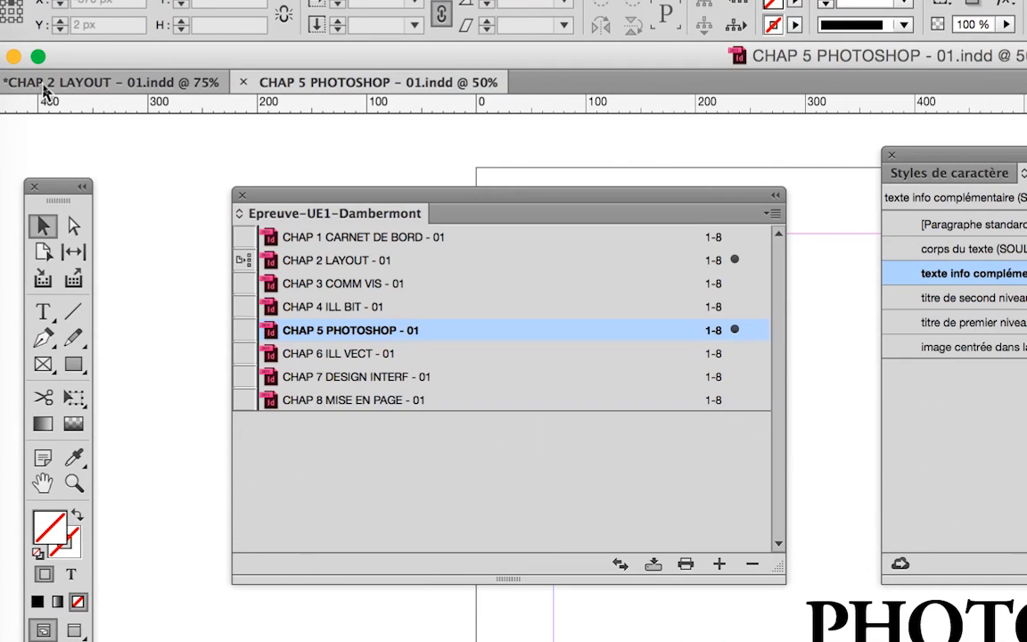
left_click(46, 84)
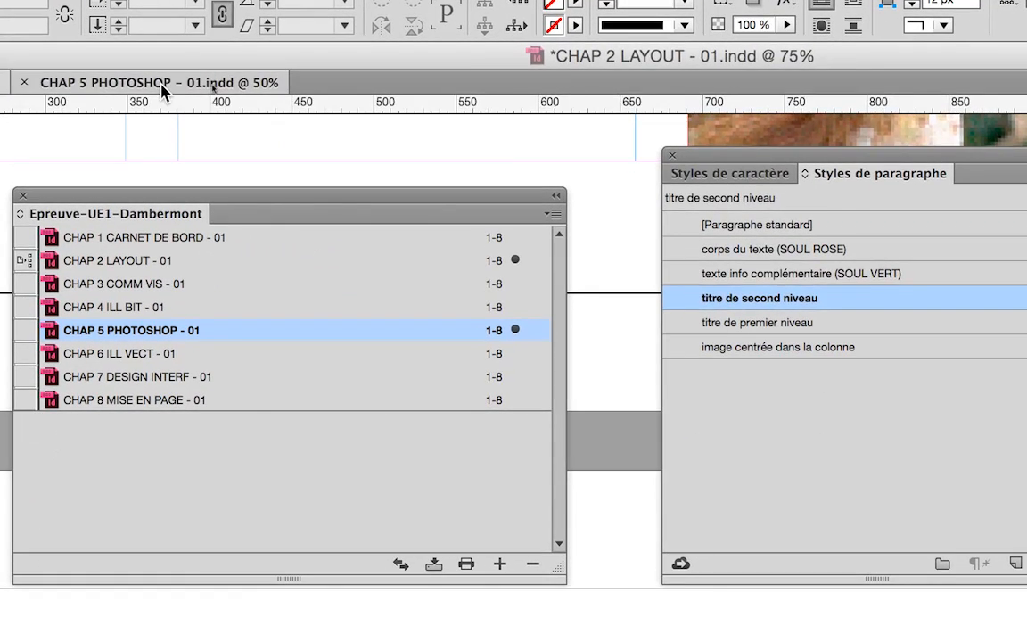
left_click(340, 86)
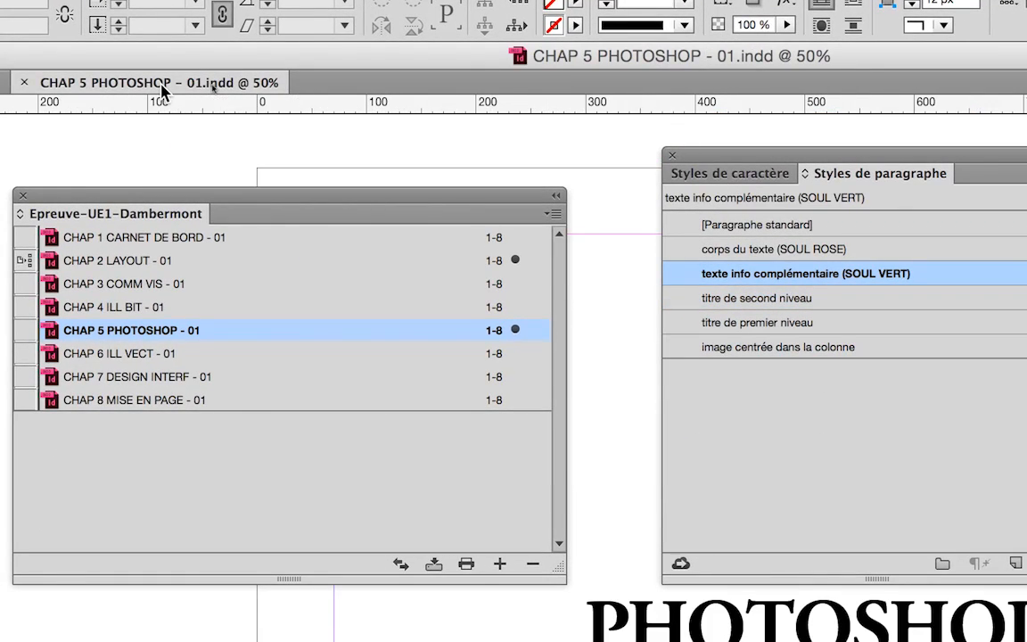
scroll(539, 485, "down", 10)
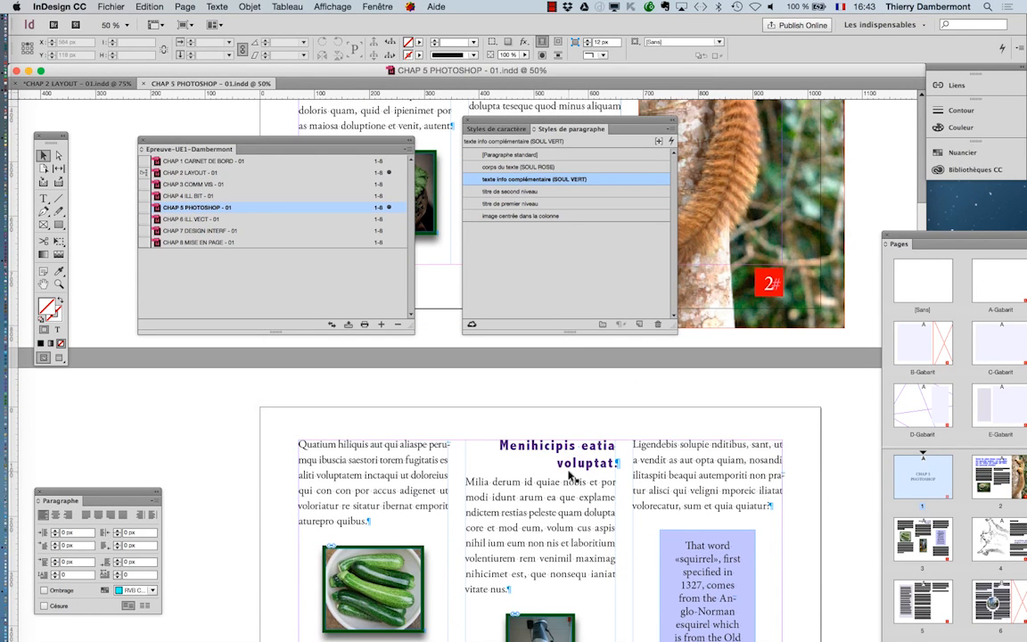
scroll(569, 477, "up", 1)
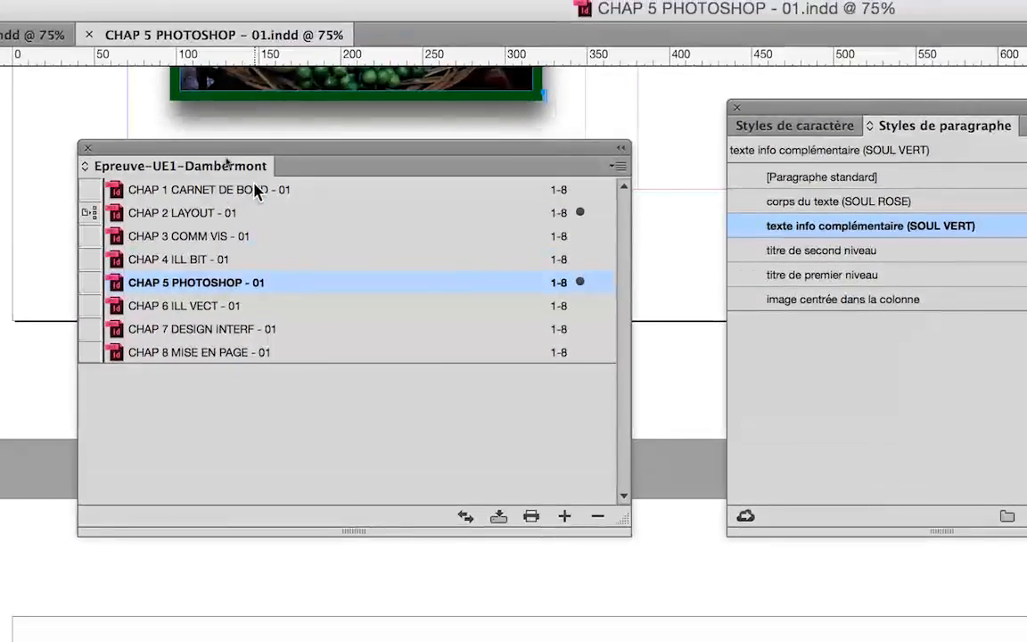
Synchronise all eight chapters of the book, from CHAP 1 CARNET DE BORD - 01 to CHAP 8 MISE EN PAGE - 01
left_click(256, 190)
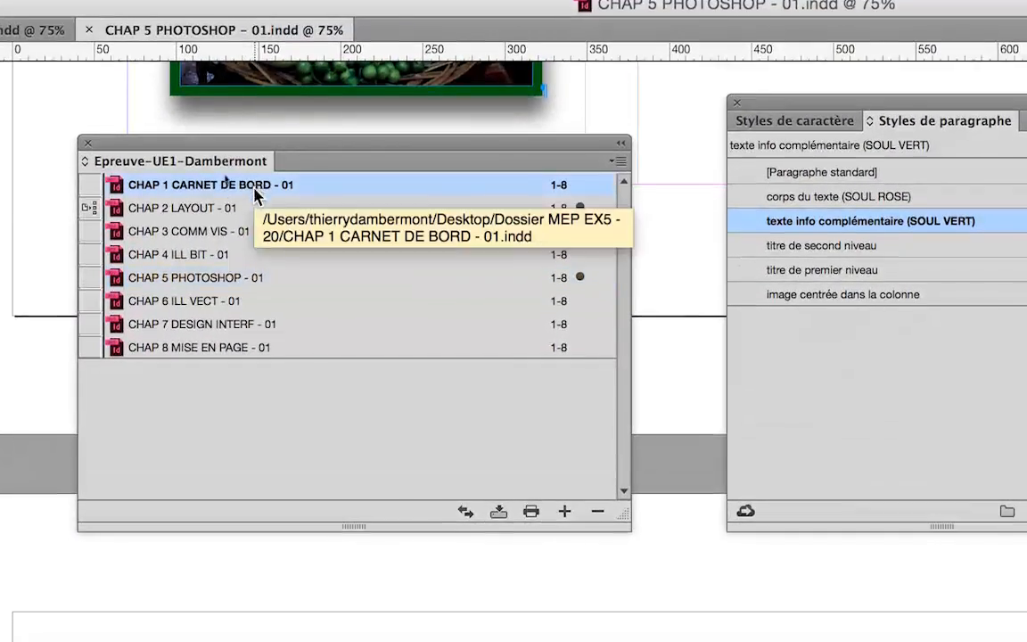
left_click(259, 273, "shift")
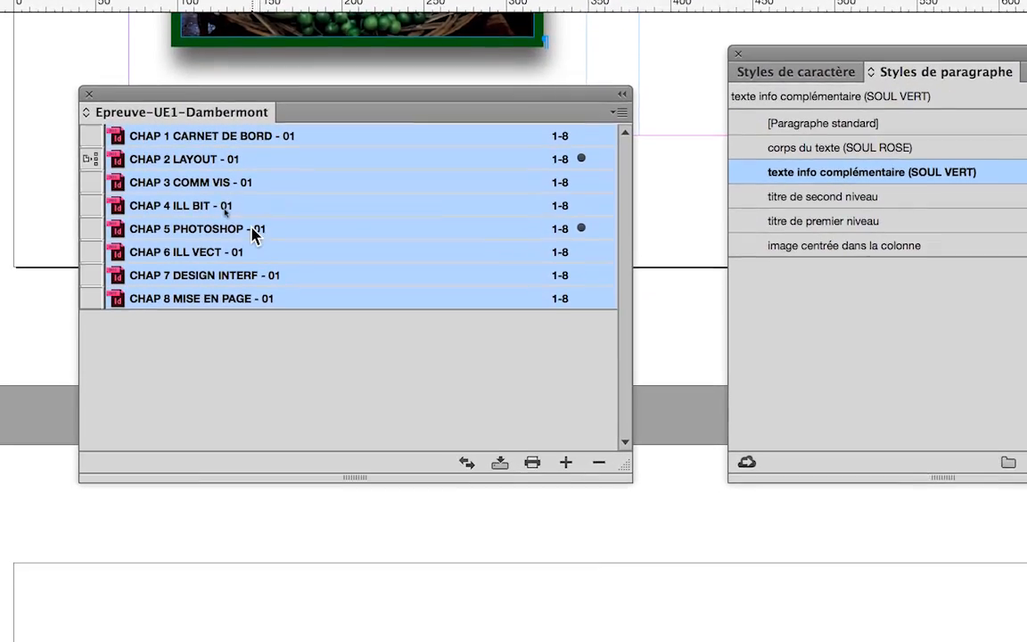
left_click(254, 237)
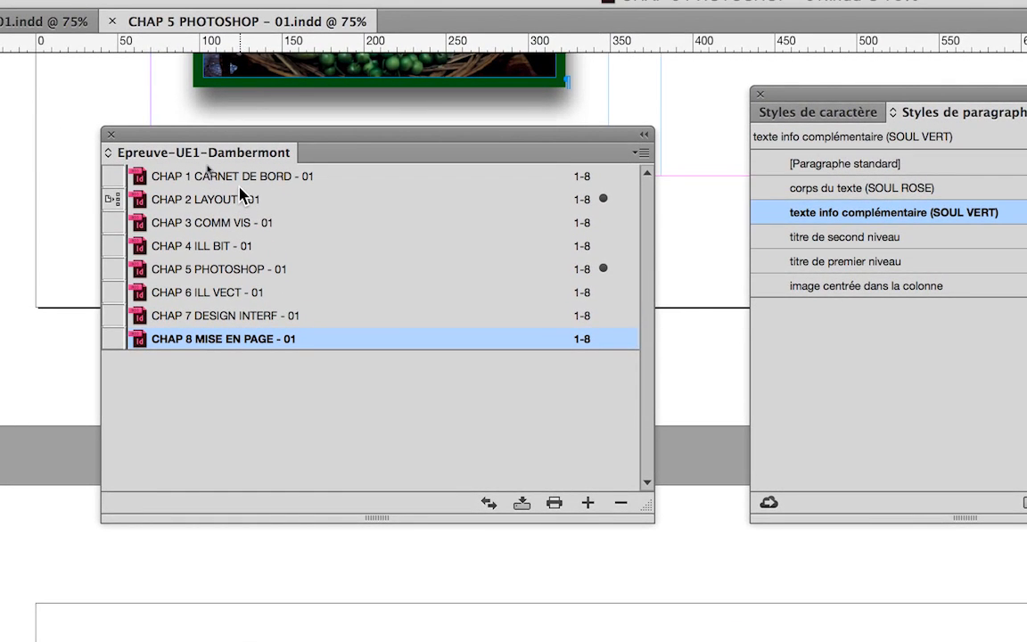
left_click(240, 153, "shift")
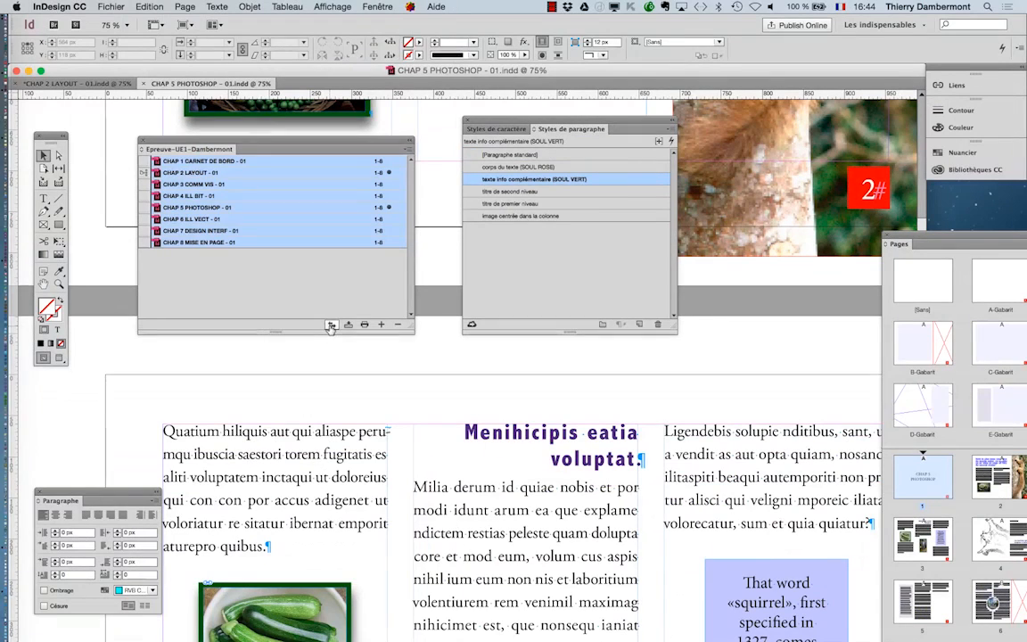
left_click(406, 150)
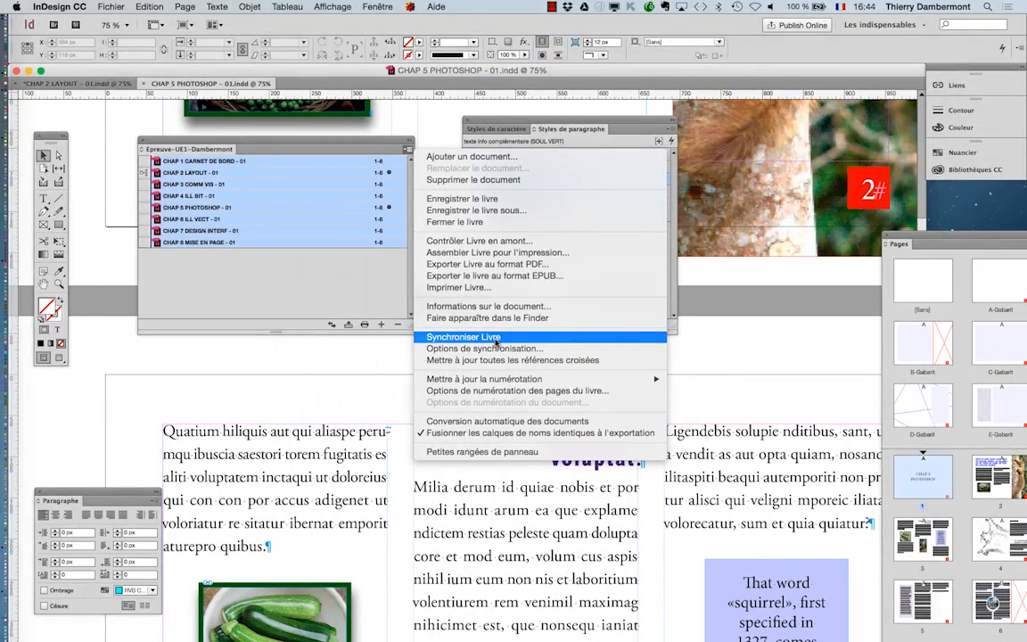
left_click(497, 337)
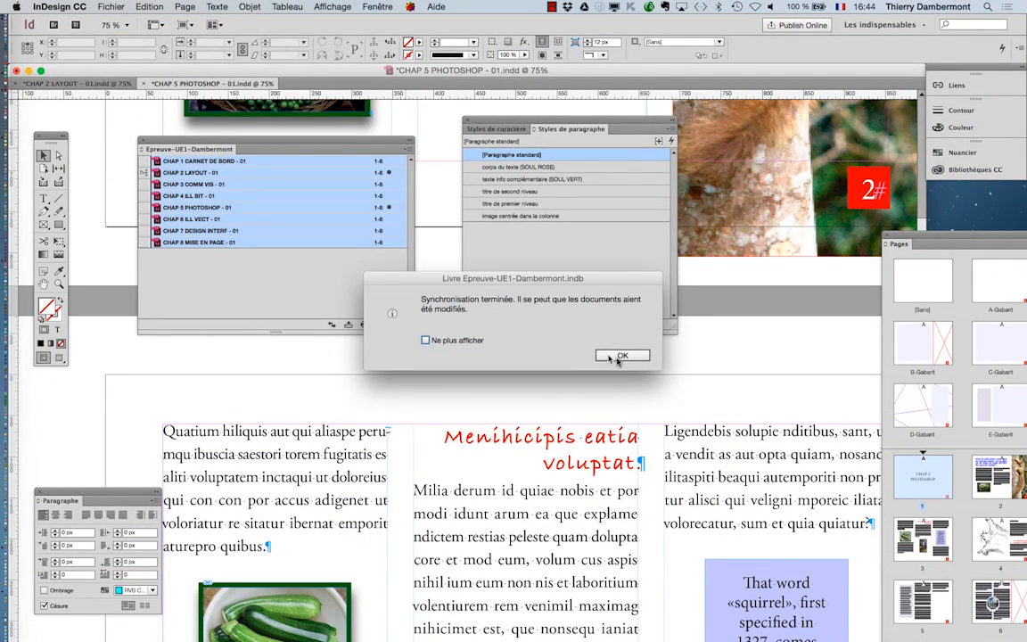
left_click(747, 393)
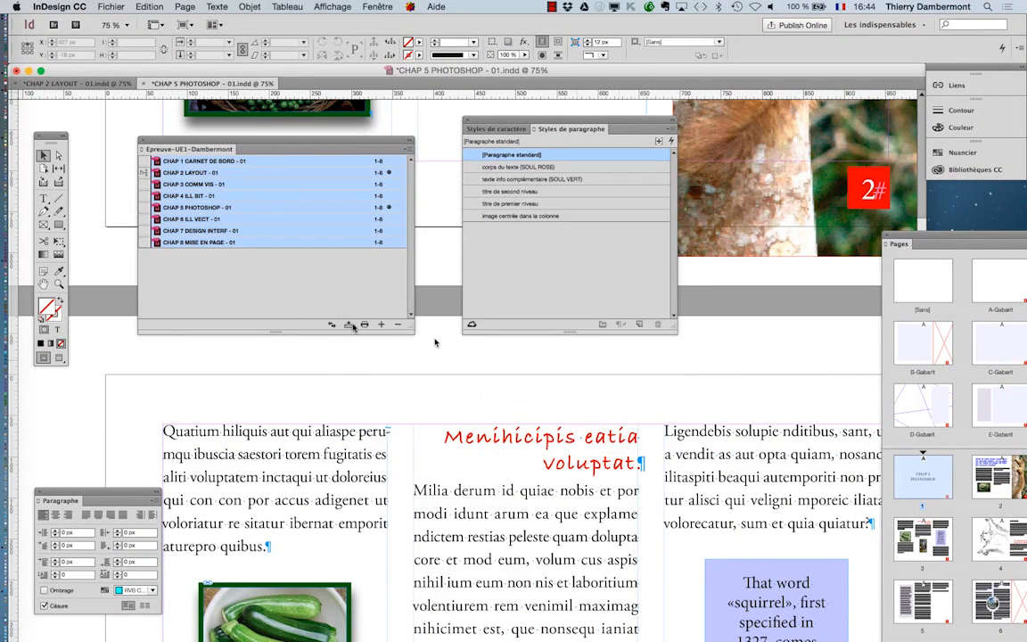